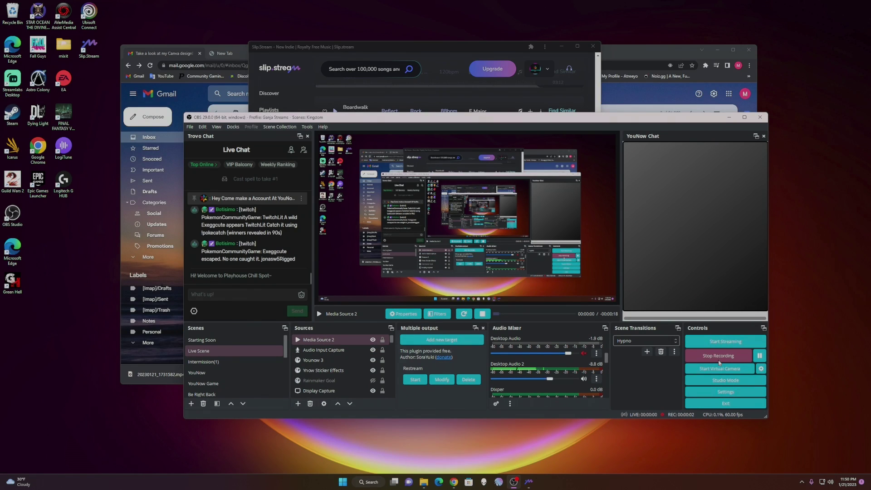
scroll(569, 375, "up", 3)
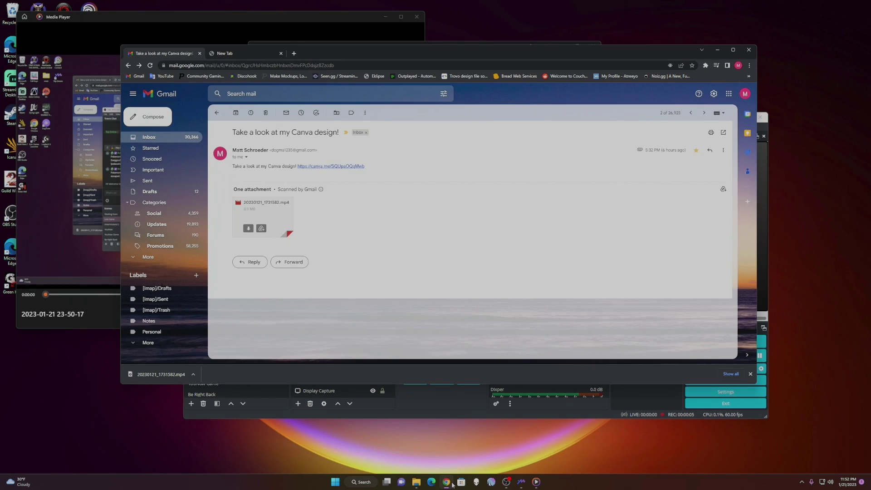
Close the Gmail tab and open the official YouNow site from a younow.com search.
left_click(247, 53)
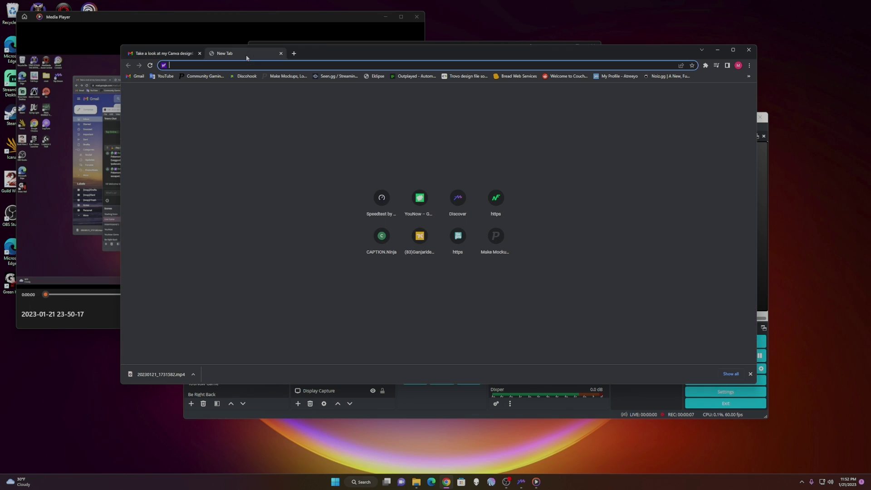
left_click(199, 53)
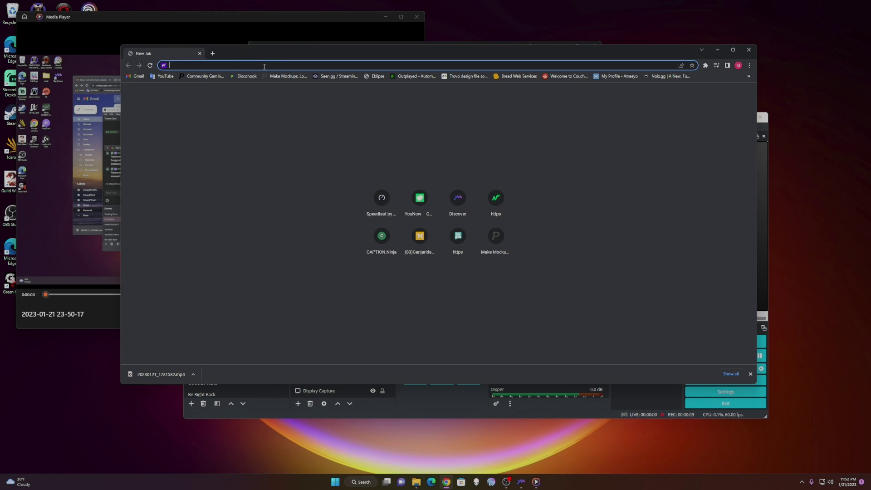
left_click_drag(409, 56, 428, 104)
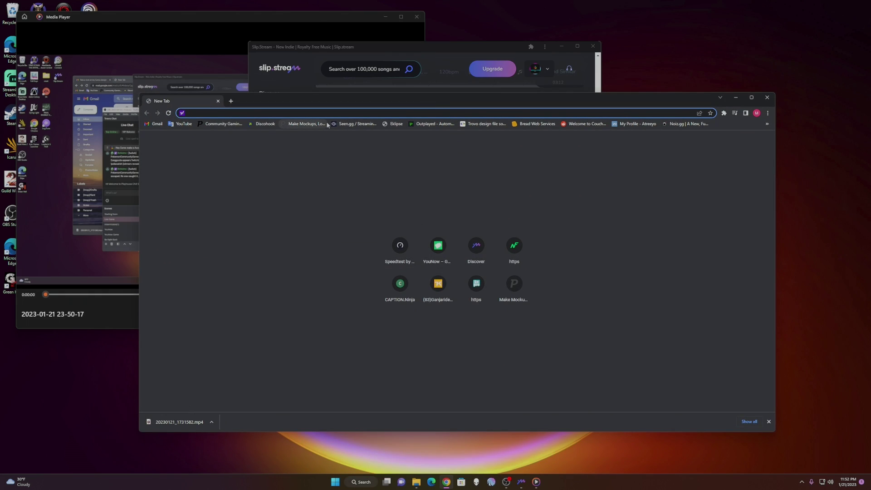
type("youno")
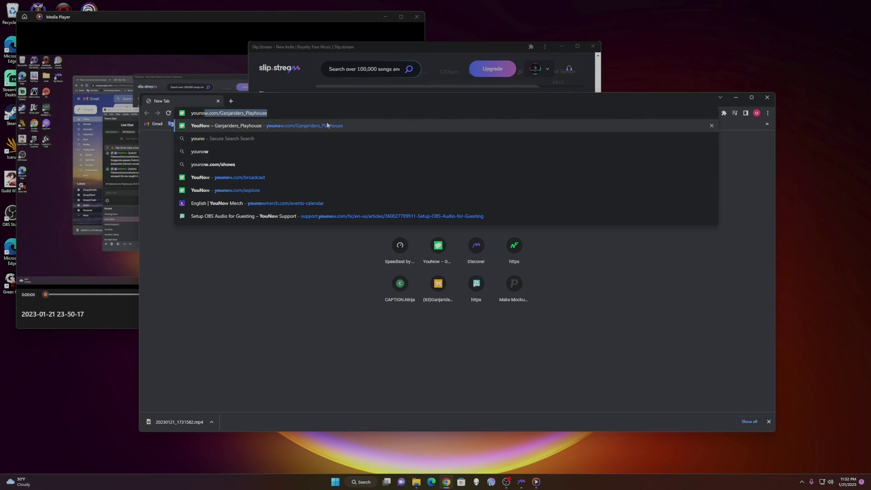
type("w.com")
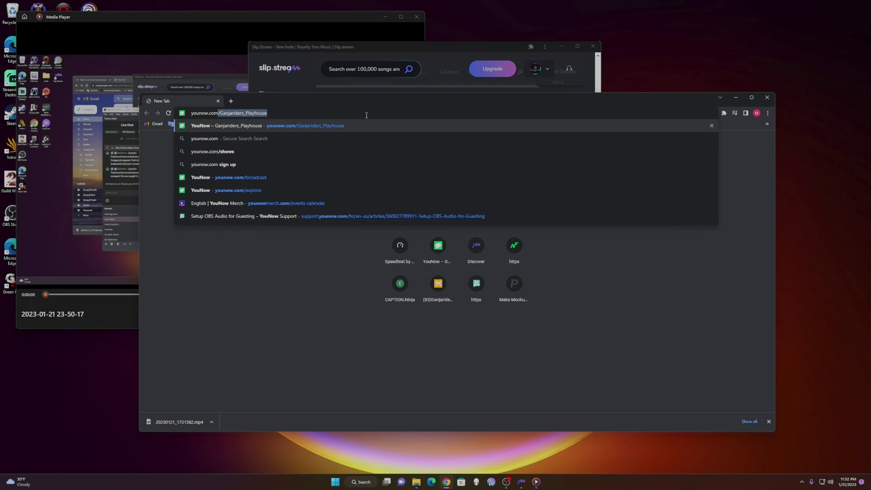
left_click(268, 138)
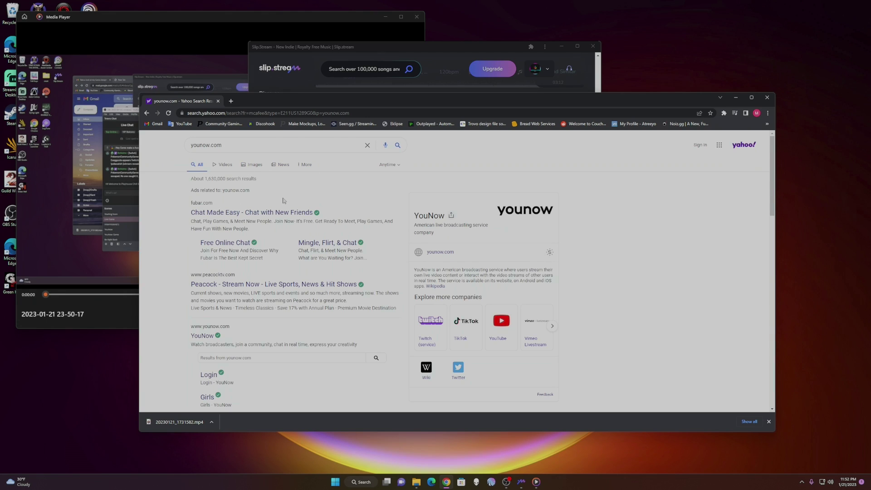
scroll(284, 200, "down", 2)
scroll(283, 199, "down", 1)
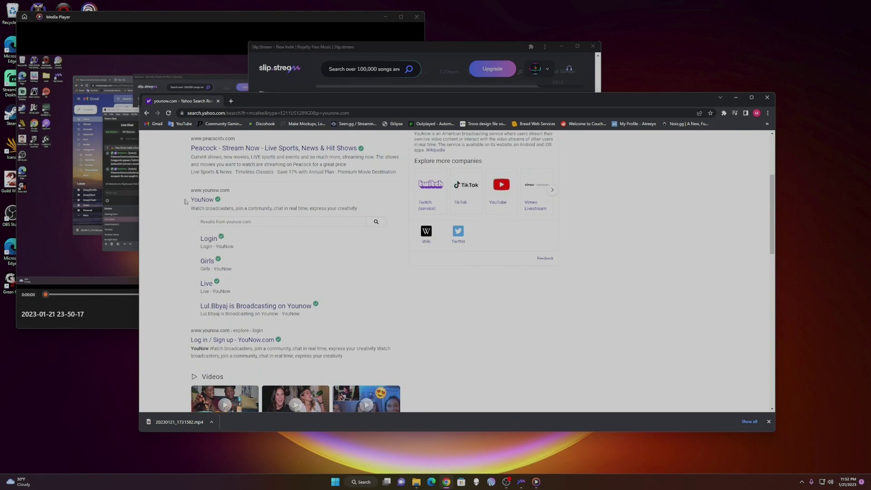
left_click(203, 199)
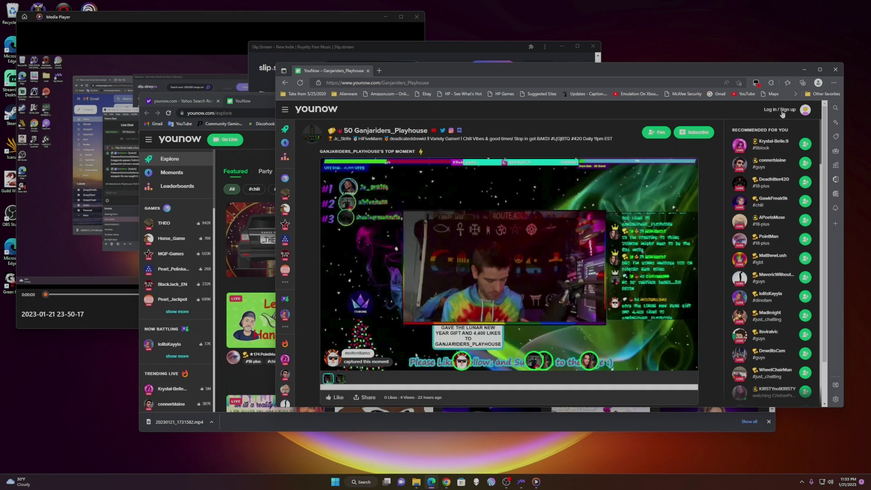
Dismiss the YouNow log-in/sign-up prompt and close the channel livestream window.
left_click(782, 112)
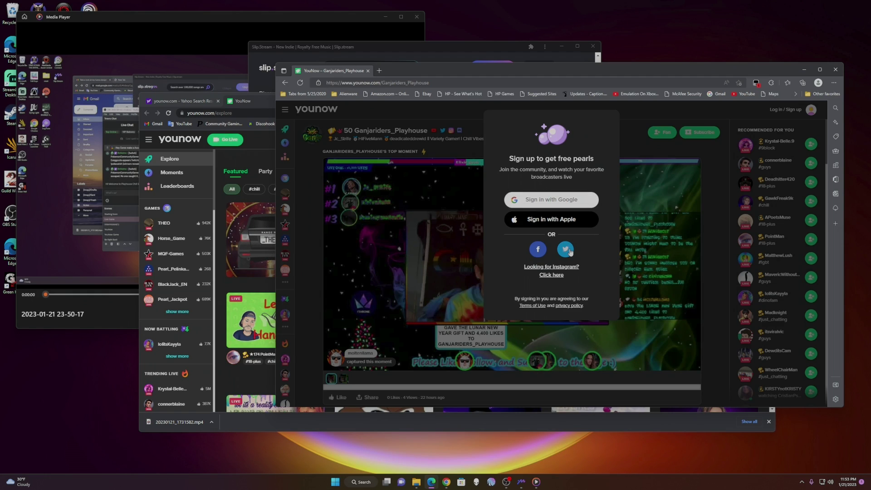
left_click(633, 116)
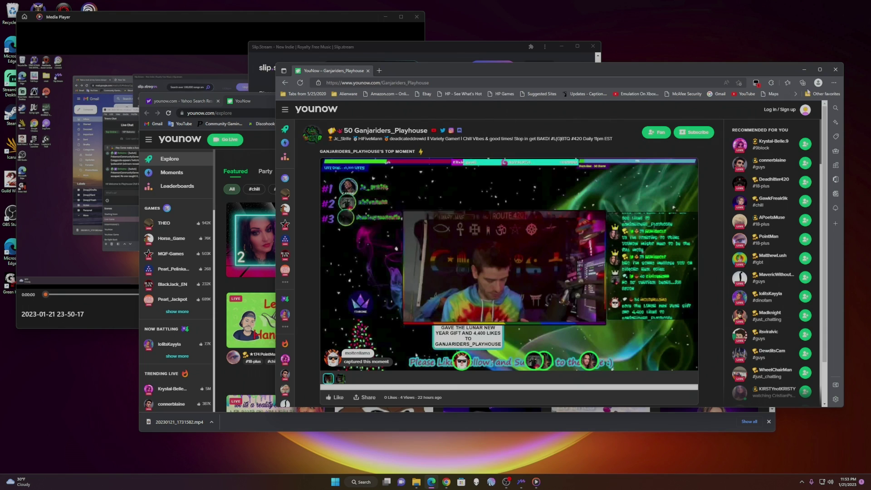
left_click(835, 69)
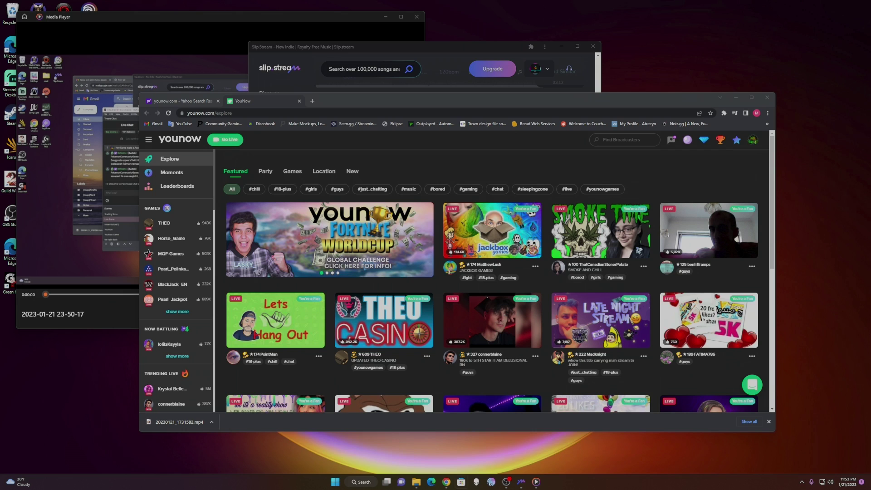
Browse the Party, Games and Location stream categories, ending on the New live streams.
left_click(492, 482)
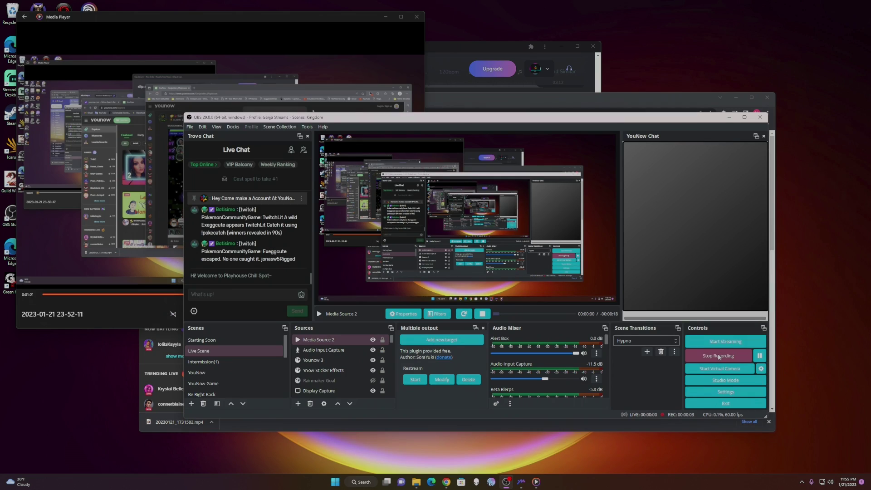
left_click(446, 482)
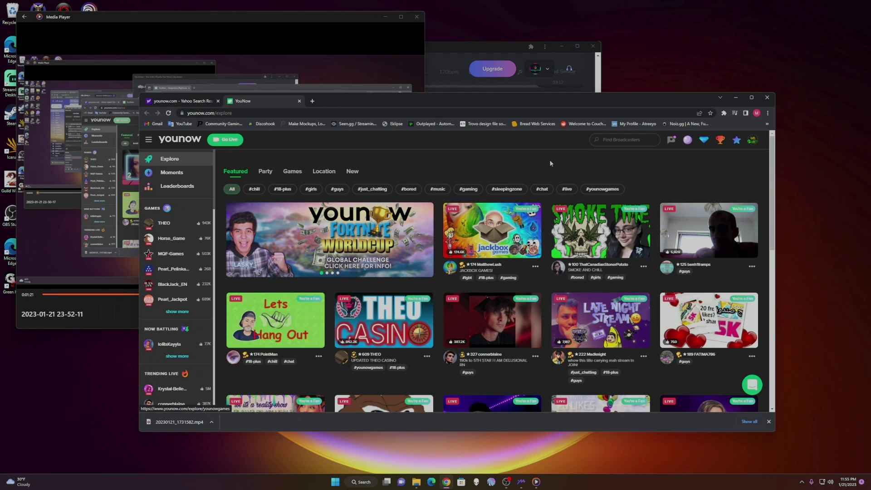
scroll(481, 198, "down", 4)
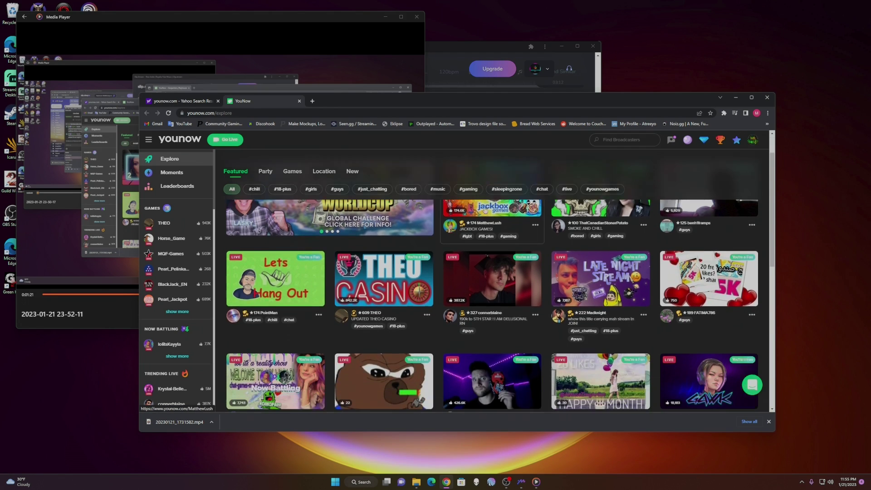
scroll(471, 205, "down", 4)
scroll(458, 221, "up", 4)
scroll(455, 219, "up", 4)
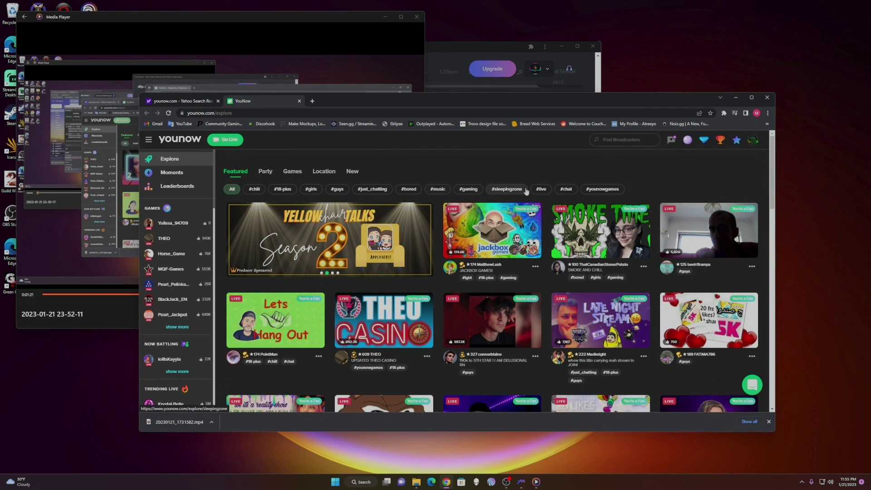
left_click(266, 170)
left_click(292, 171)
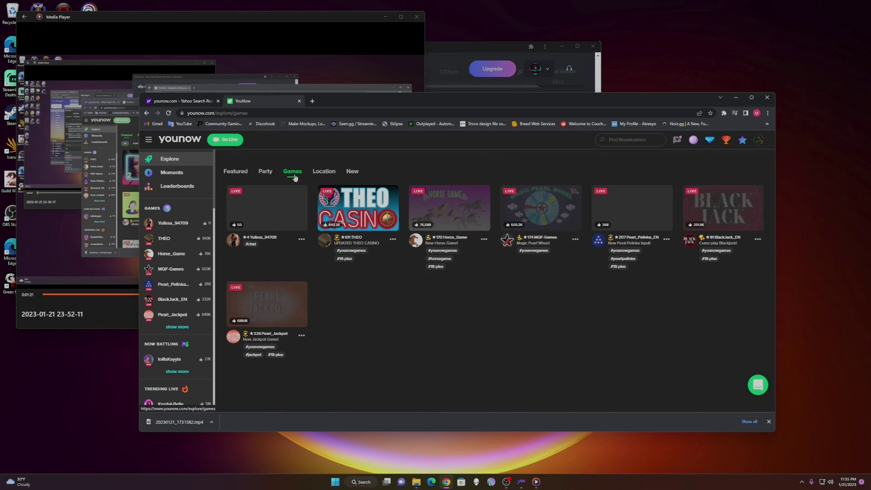
left_click(324, 171)
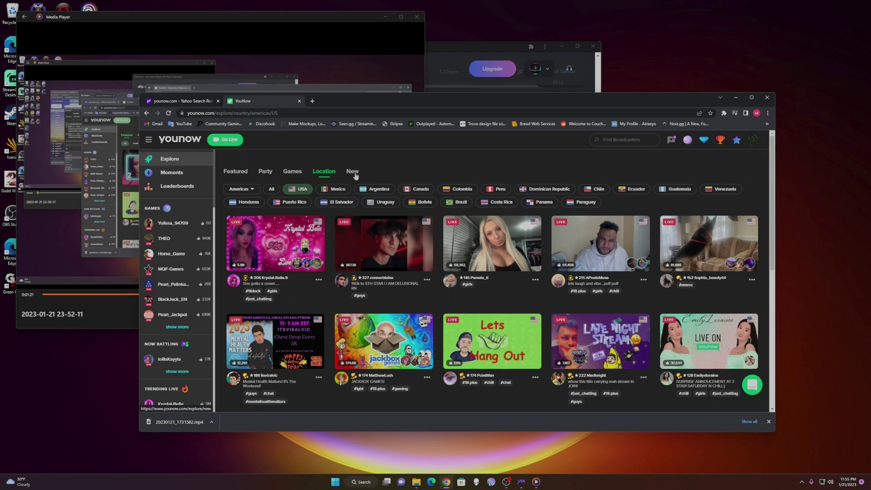
left_click(353, 172)
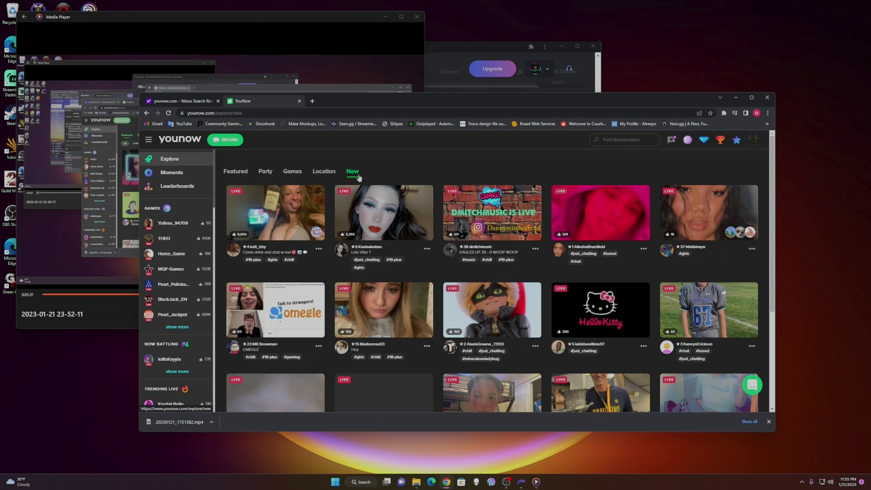
scroll(399, 176, "down", 2)
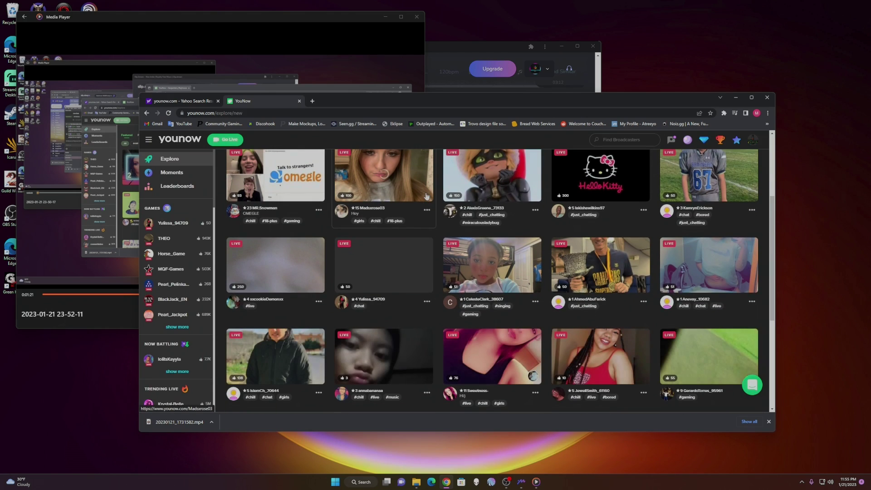
scroll(501, 222, "down", 2)
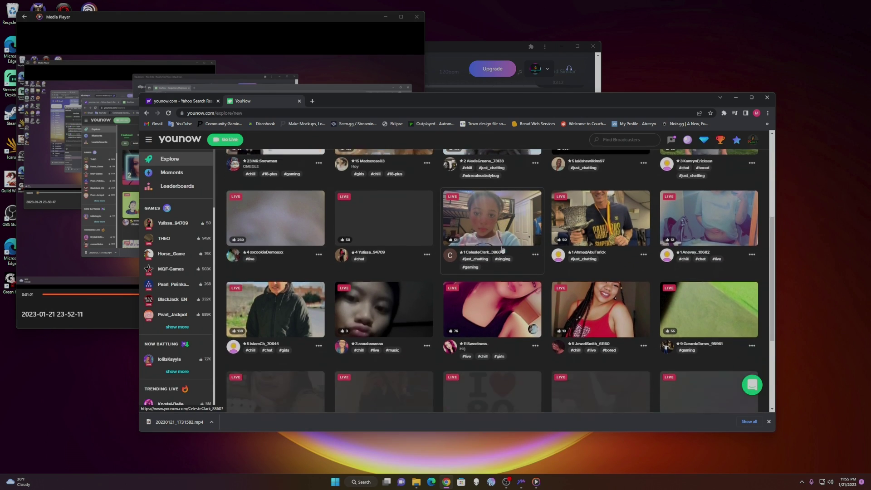
scroll(502, 250, "down", 3)
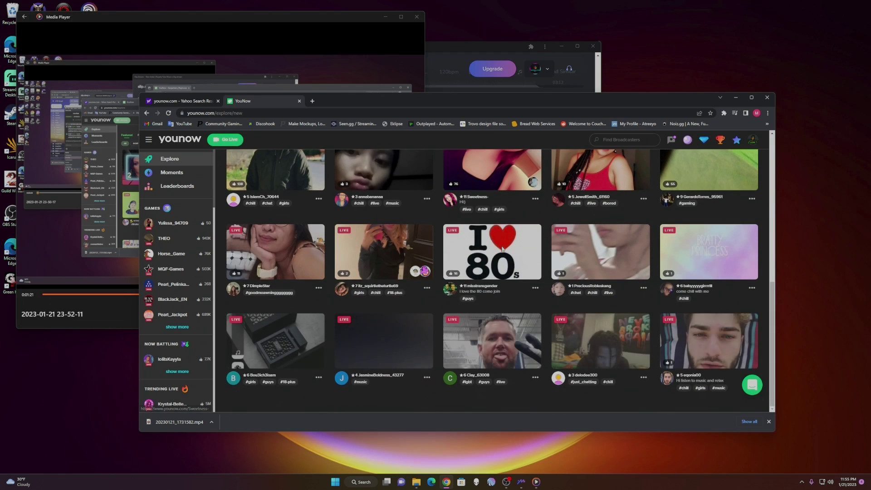
scroll(461, 255, "up", 5)
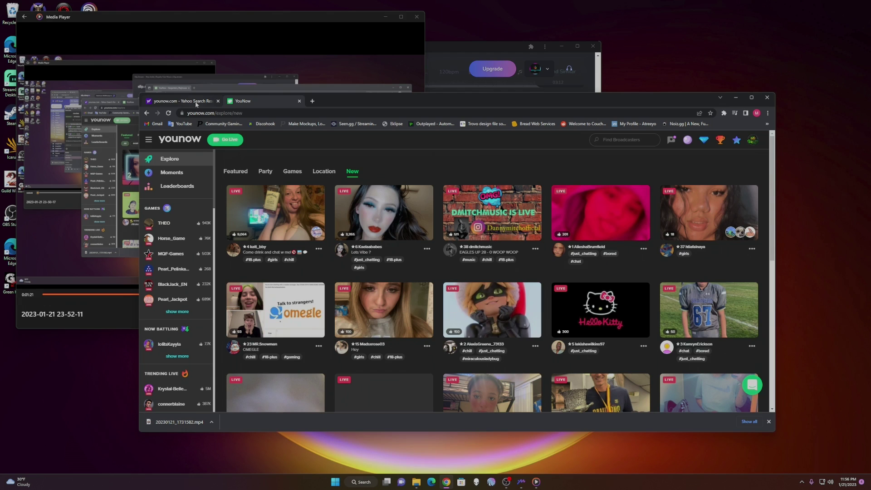
Start a camera broadcast with YouTube simulcasting turned off.
left_click(235, 171)
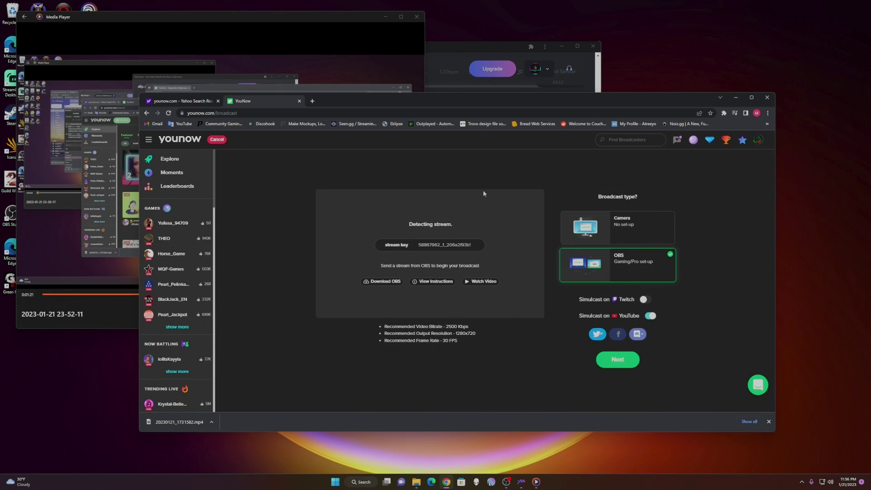
left_click(613, 226)
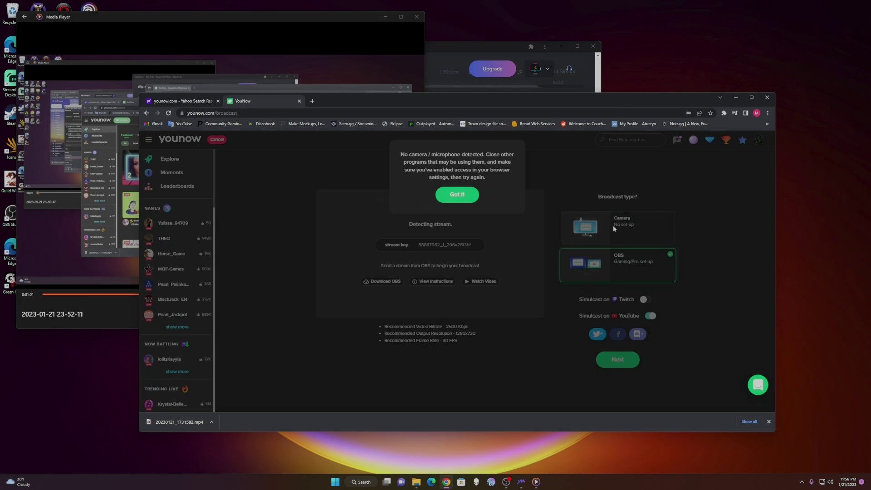
left_click(469, 198)
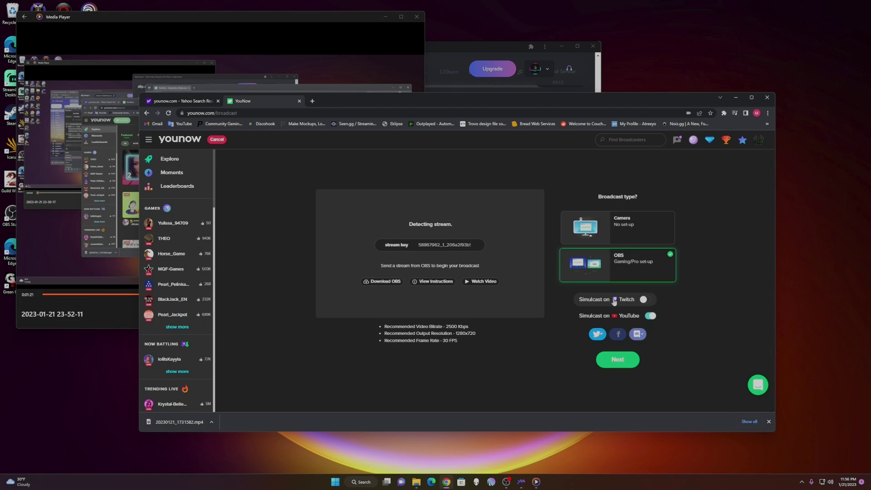
left_click(651, 316)
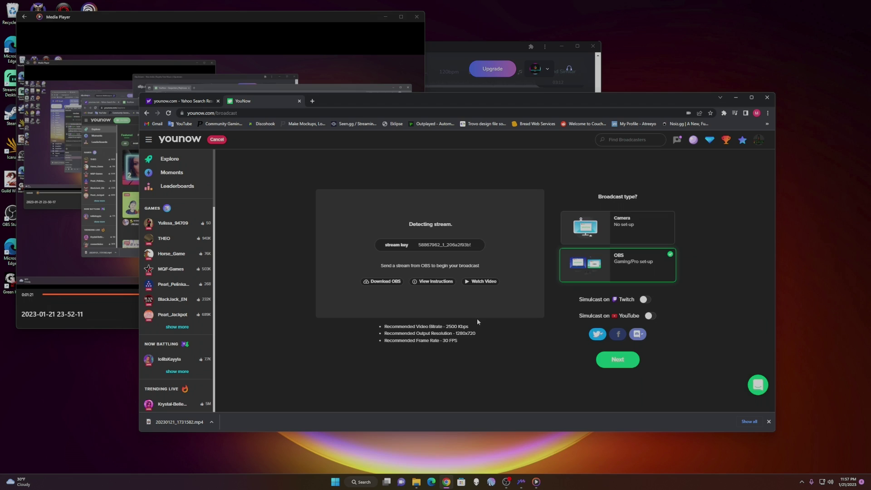
left_click(617, 367)
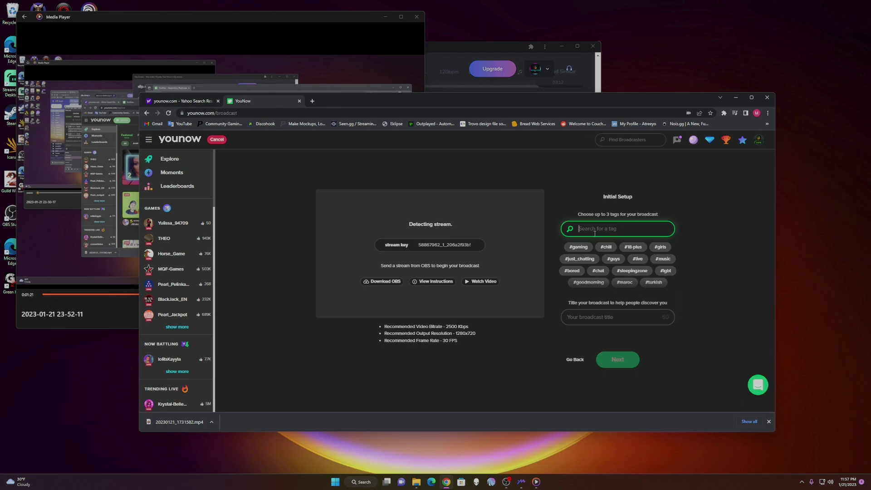
Tag the broadcast #gaming, #music and #just_chatting and enter the title 'this is my title, come see!'.
left_click(568, 249)
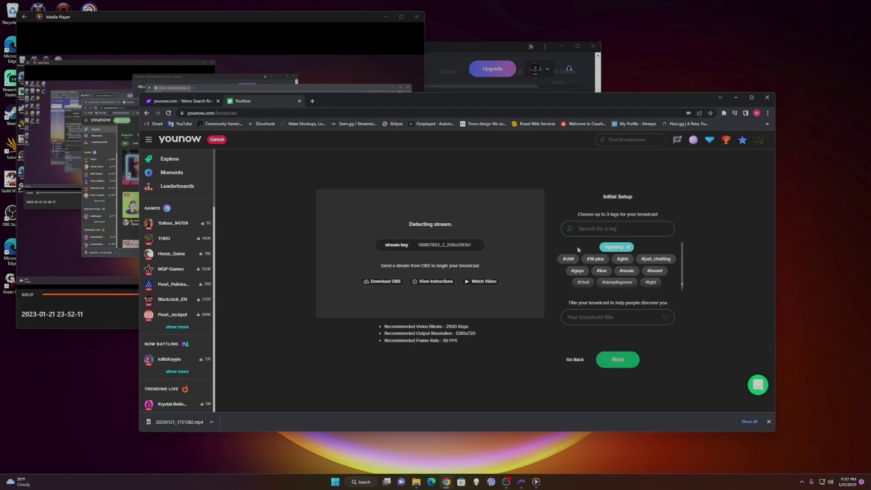
left_click(625, 271)
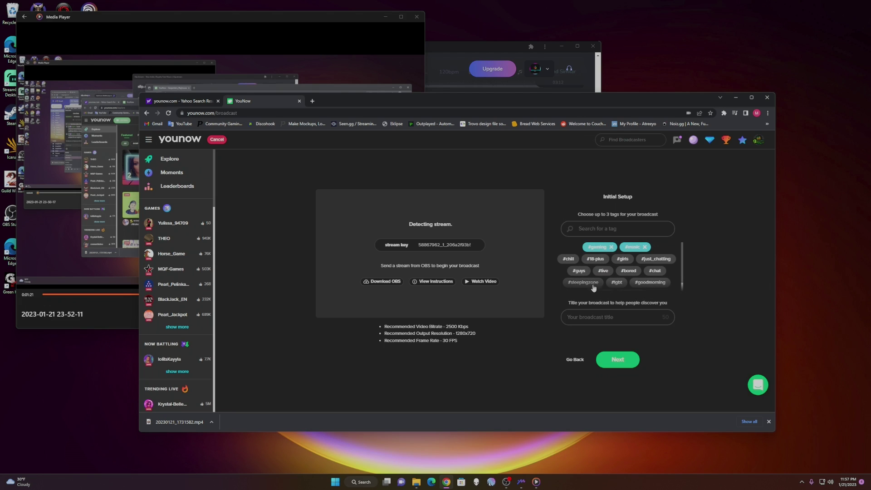
left_click(655, 259)
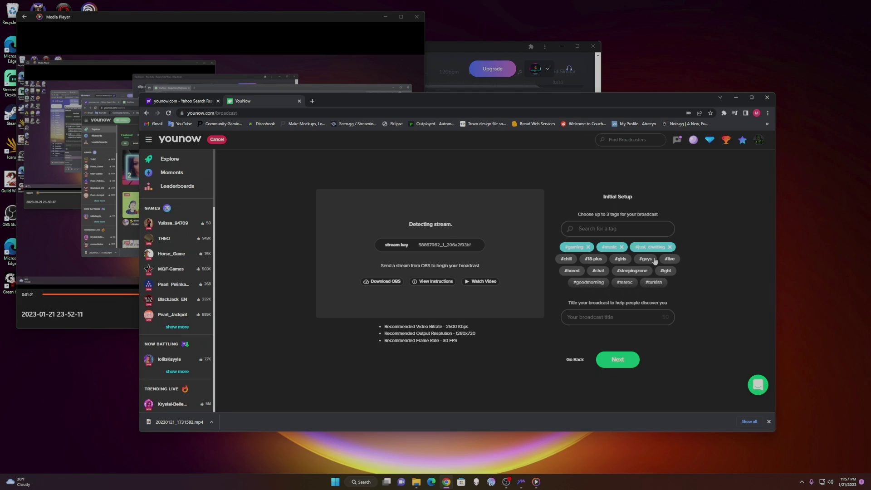
left_click(627, 318)
type("this is my tit")
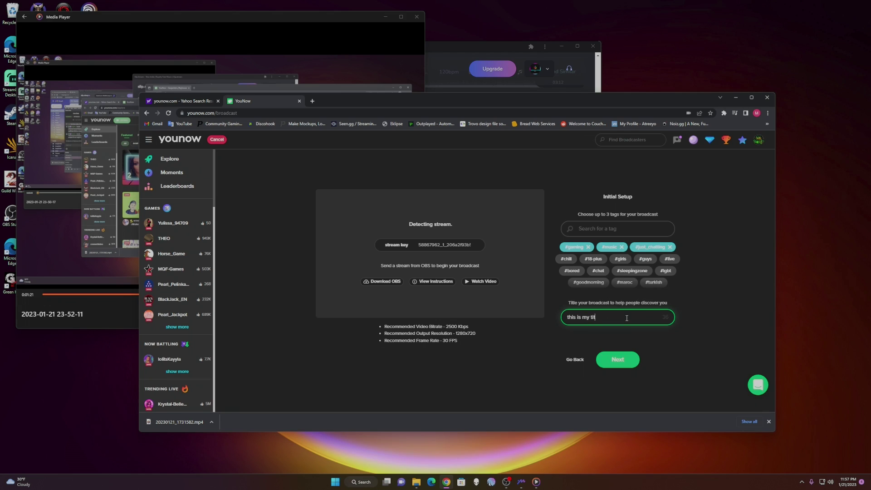
type("le")
type(" come see!")
Compare the photo thumbnails and pick the Ganja Toke Sessions image as the broadcast photo.
left_click(618, 360)
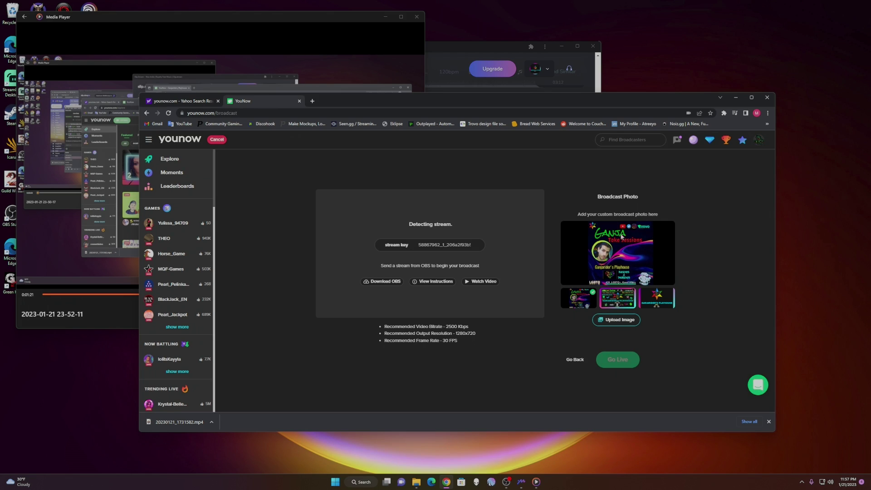
left_click(658, 298)
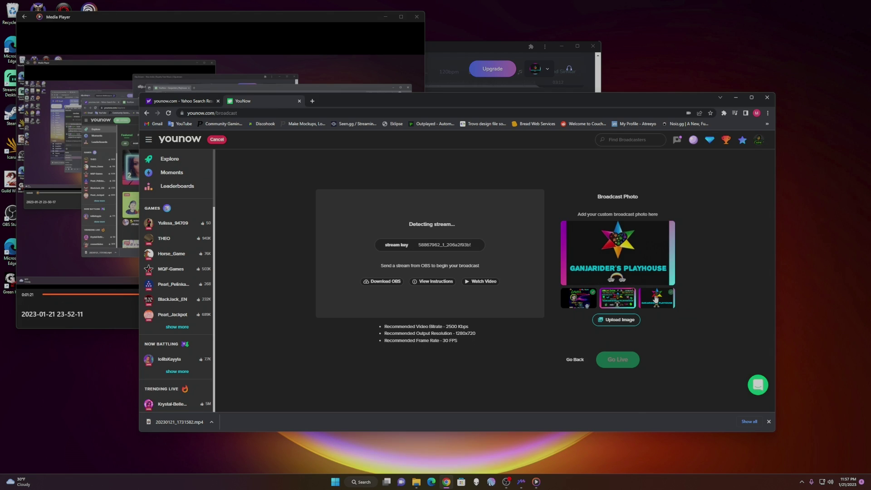
left_click(626, 301)
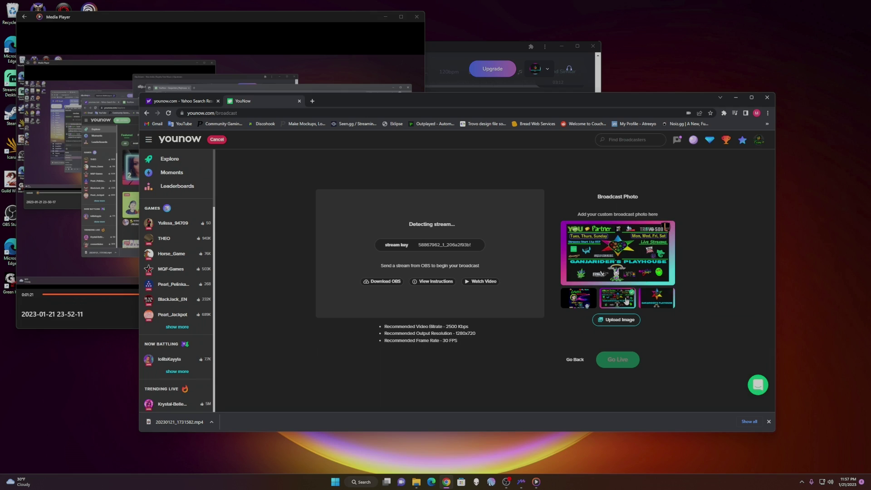
left_click(585, 301)
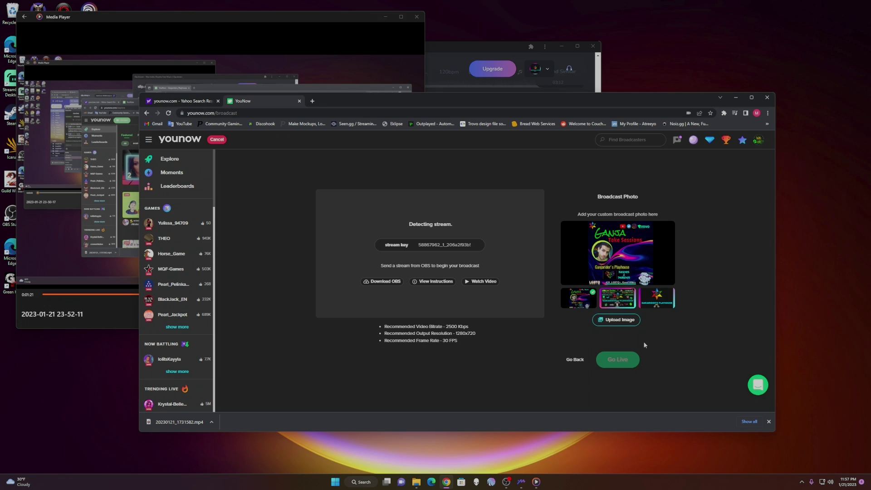
In OBS Stream settings, keep YouNow as the service with the younow.com server and stream key.
left_click(508, 483)
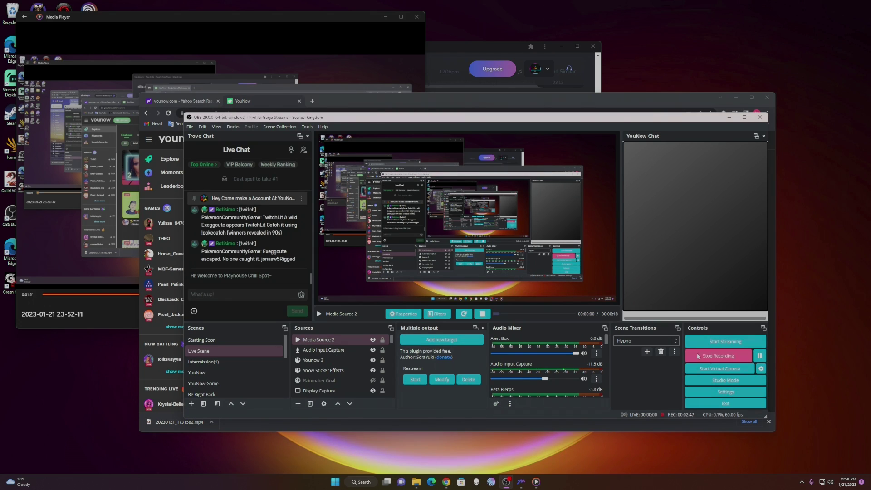
left_click(730, 397)
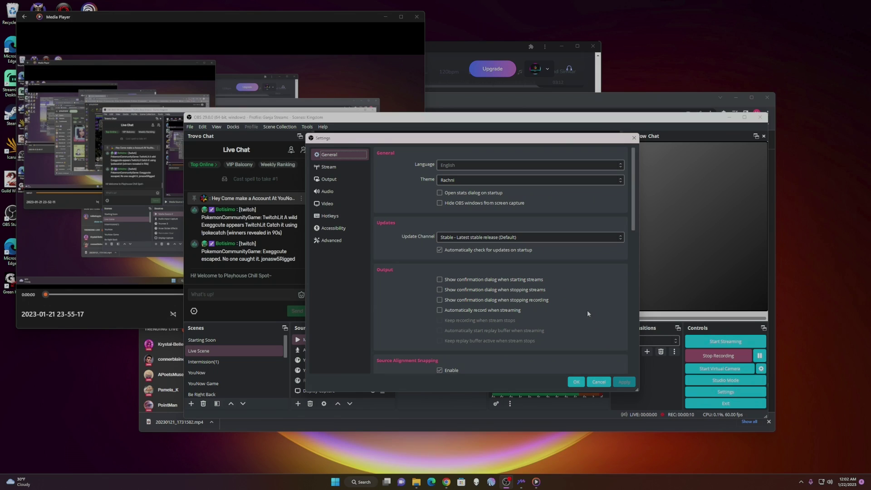
left_click(343, 168)
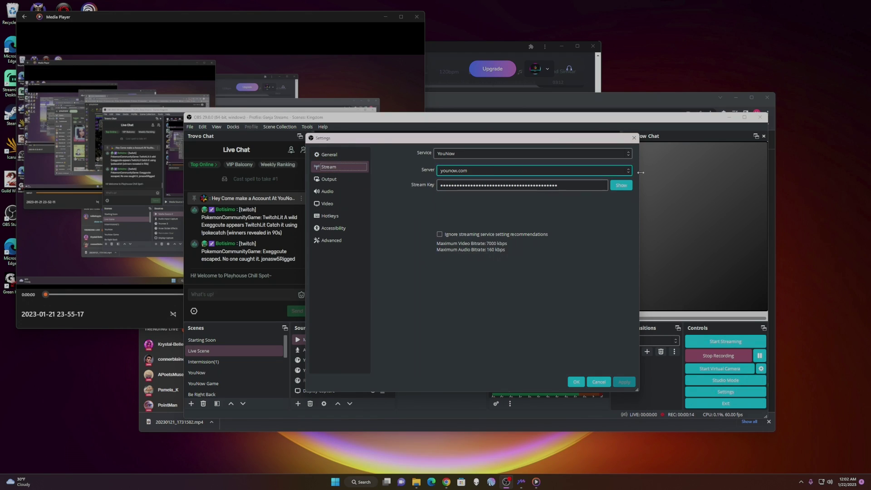
left_click(621, 154)
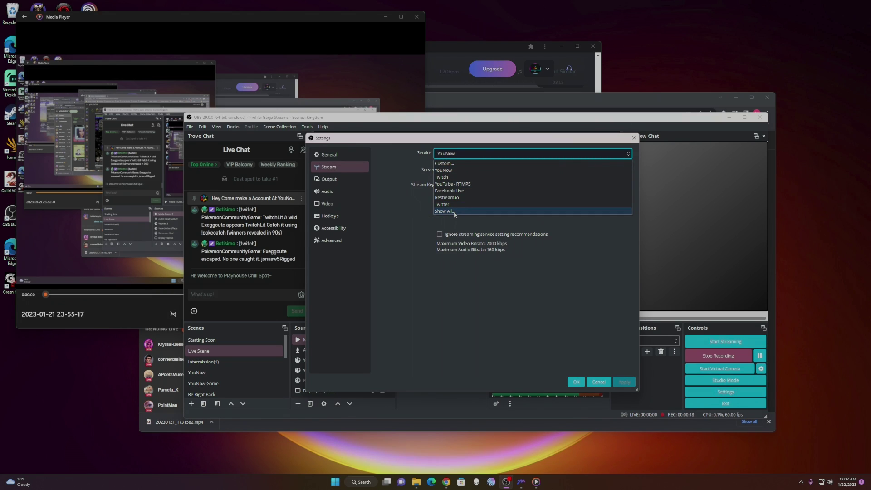
left_click(420, 212)
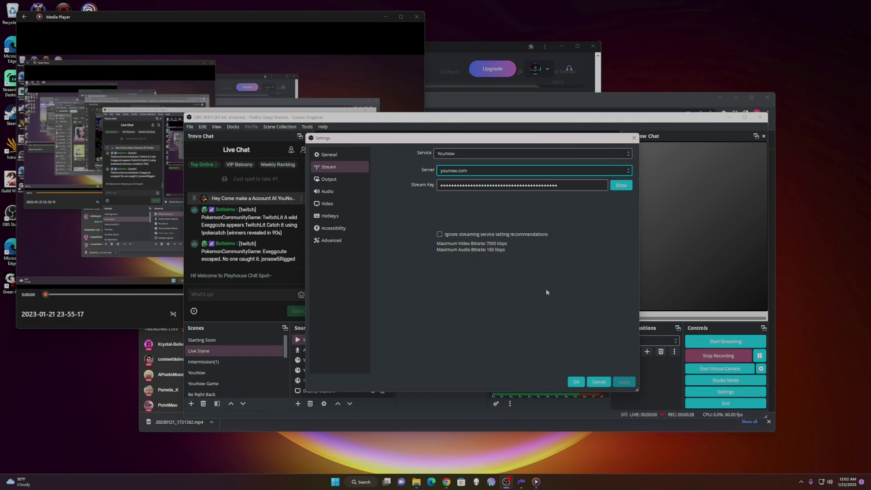
left_click(447, 482)
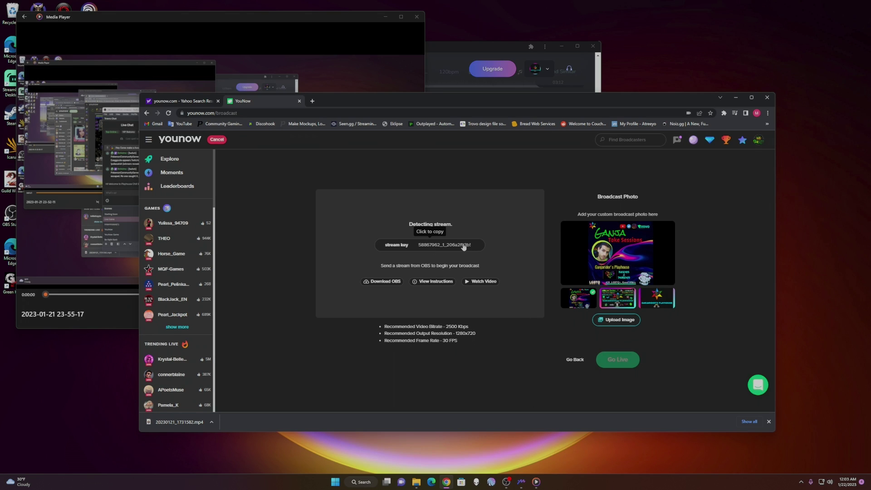
left_click(506, 482)
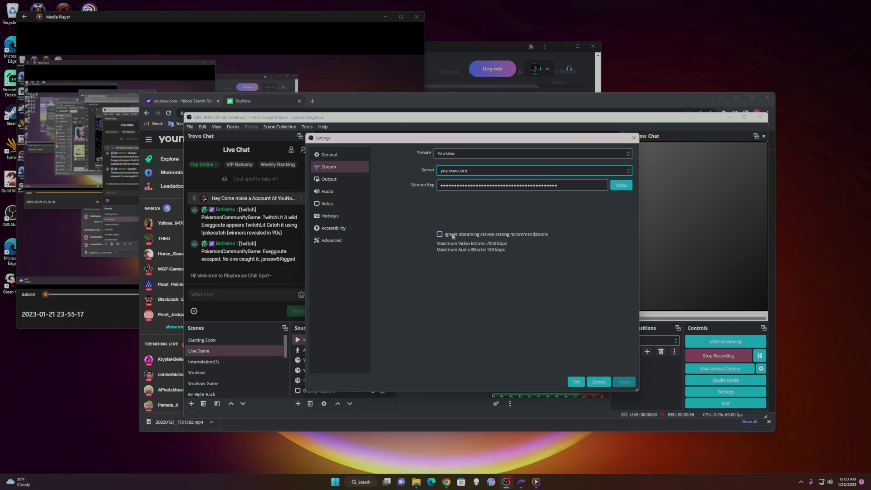
Confirm the 6000 Kbps CBR bitrate, then review the 1920x1080, 60 FPS video settings.
left_click(339, 183)
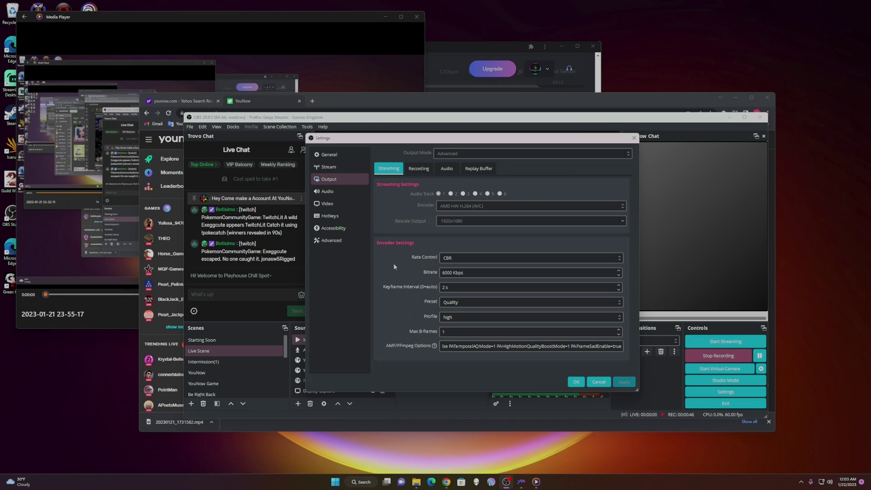
left_click(471, 273)
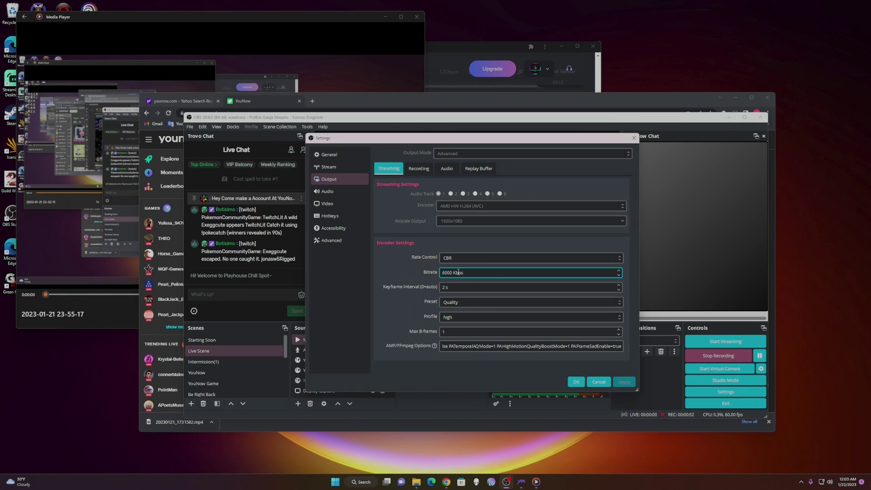
left_click(367, 305)
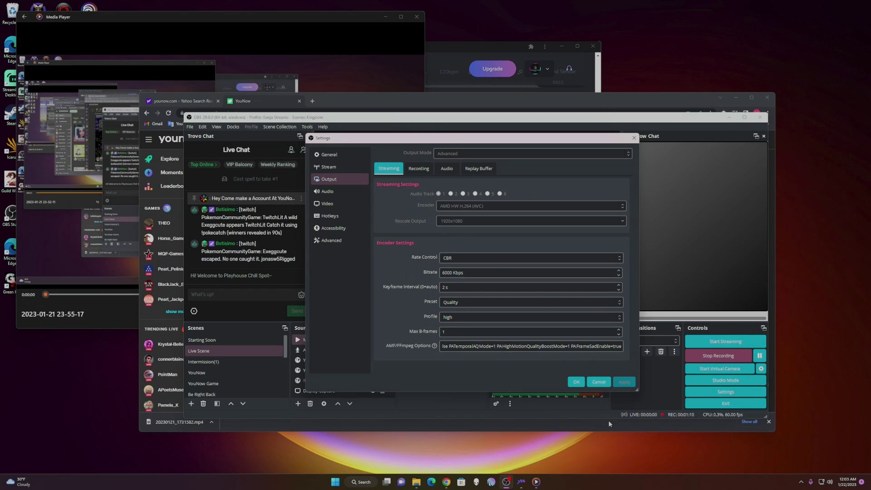
left_click(336, 203)
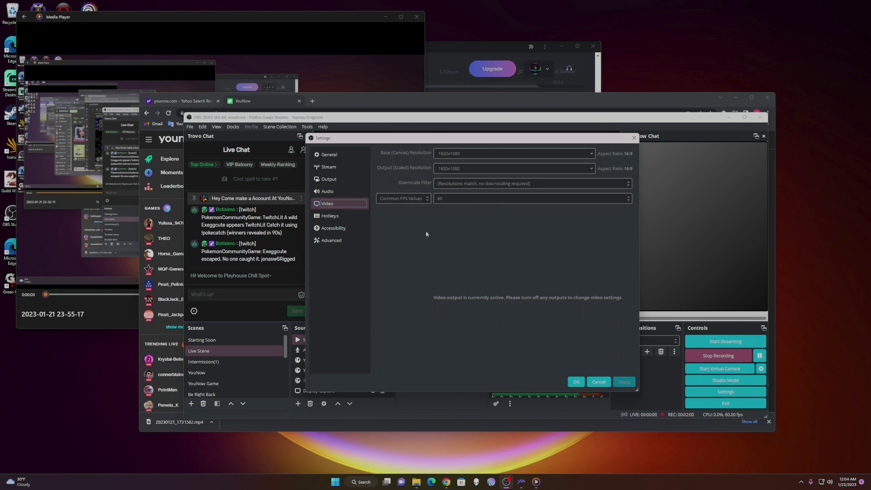
Glance at the Advanced settings, then confirm with OK.
left_click(344, 240)
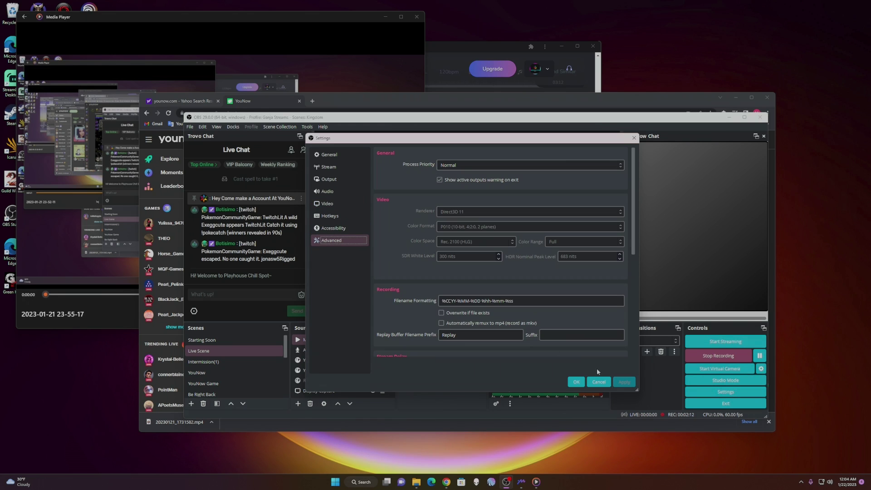
left_click(578, 382)
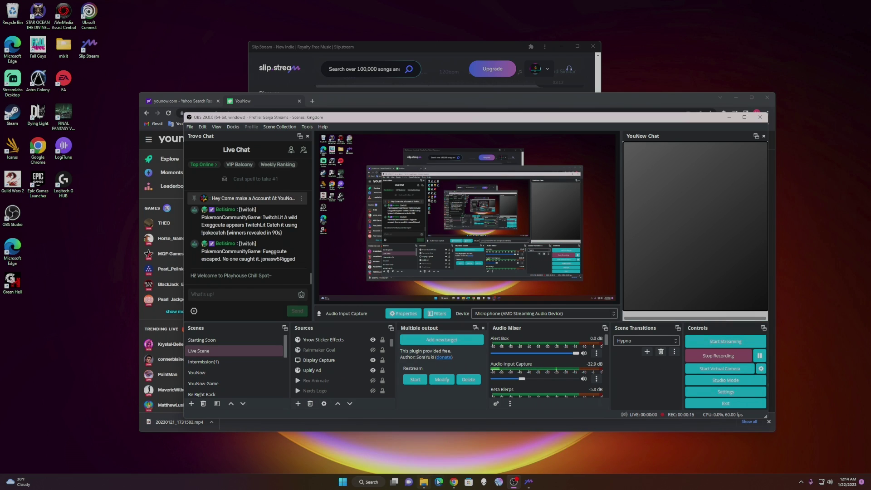
Check the YouNow broadcast page, then minimize OBS so that page stays in view.
left_click(453, 483)
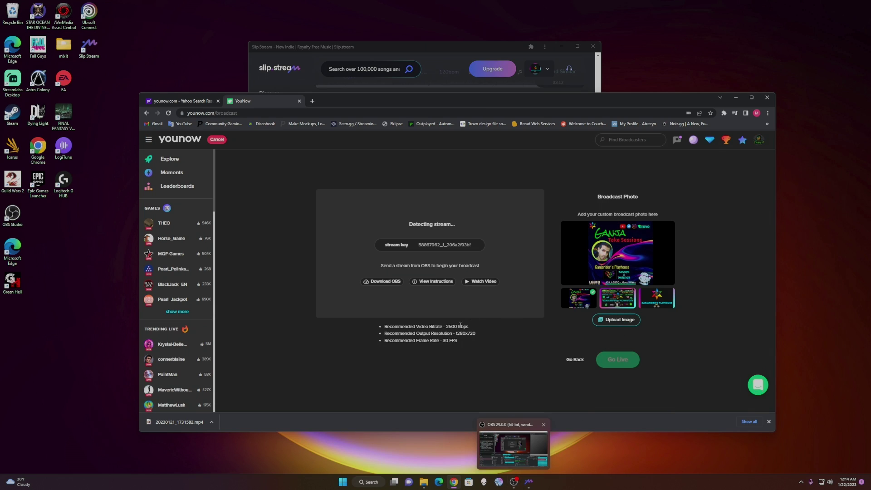
left_click(514, 483)
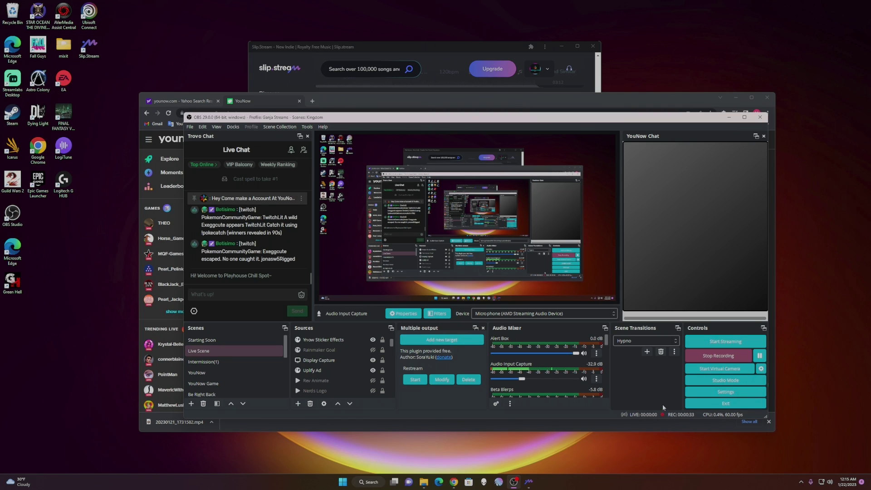
left_click(454, 483)
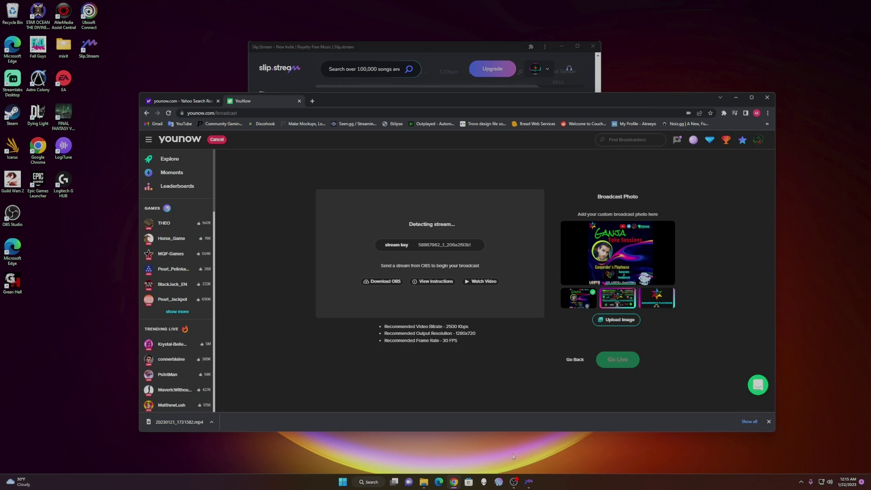